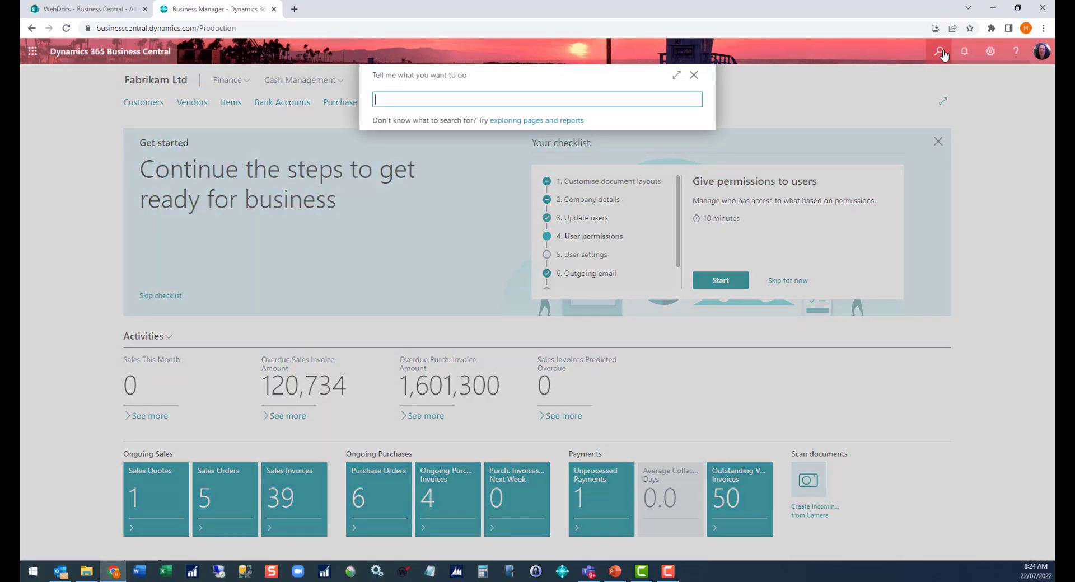
# - Search for "num ser", open the No. Series list and select the General Journals series
pyautogui.write('num ser')
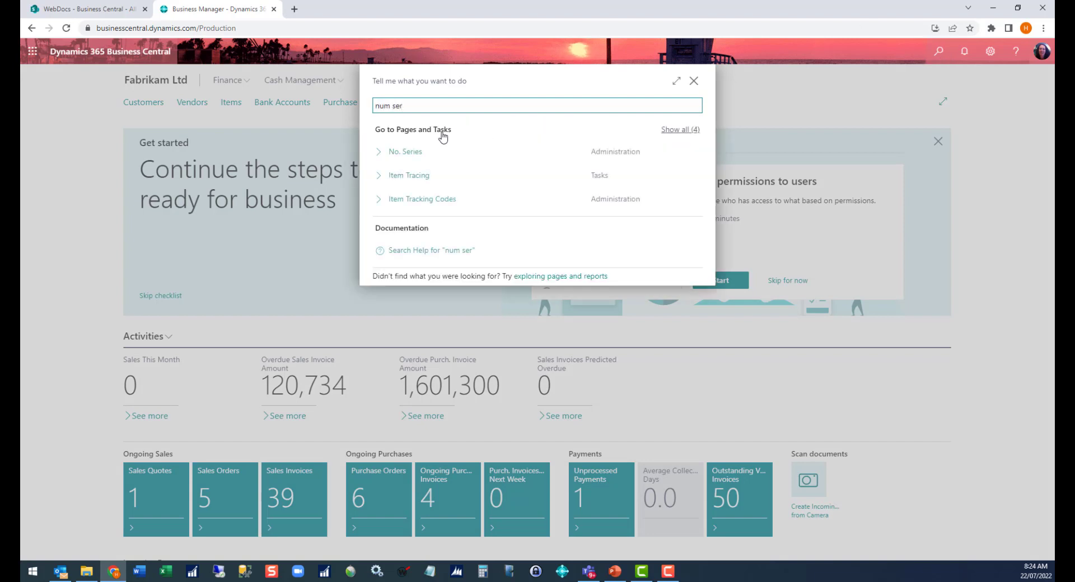
pyautogui.click(400, 162)
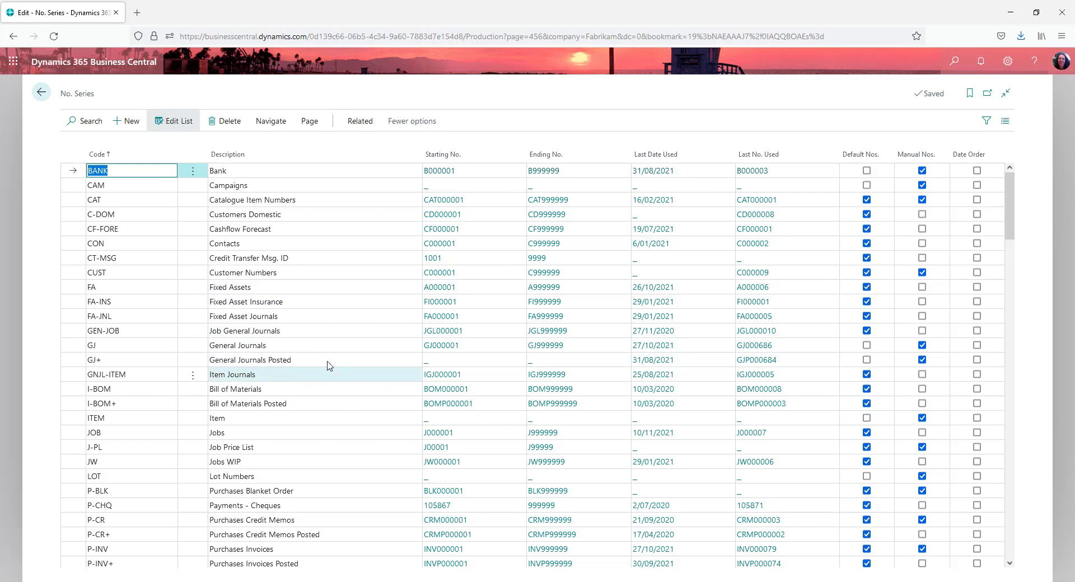
pyautogui.click(377, 350)
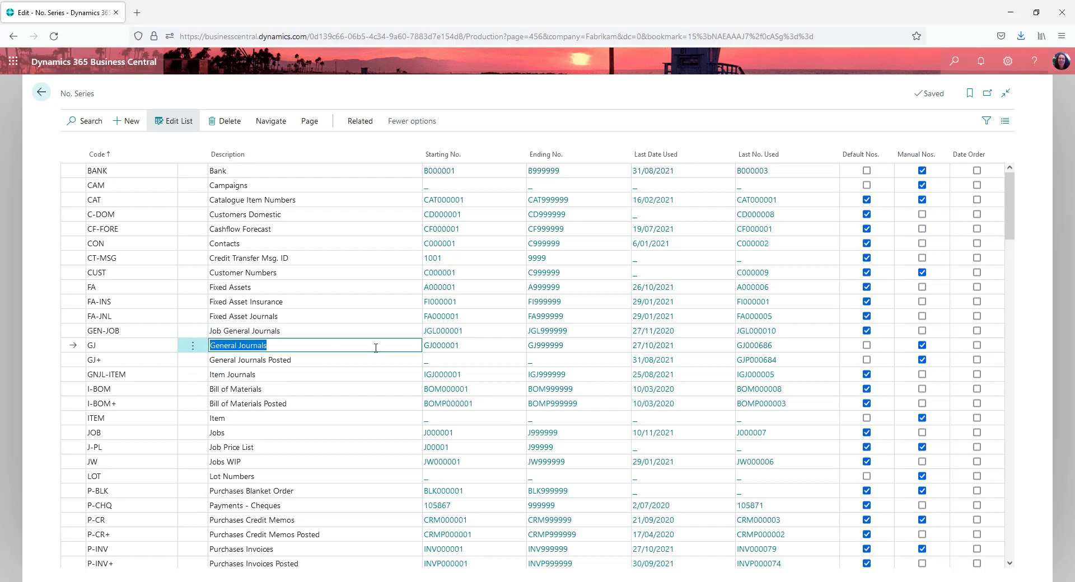
pyautogui.click(99, 347)
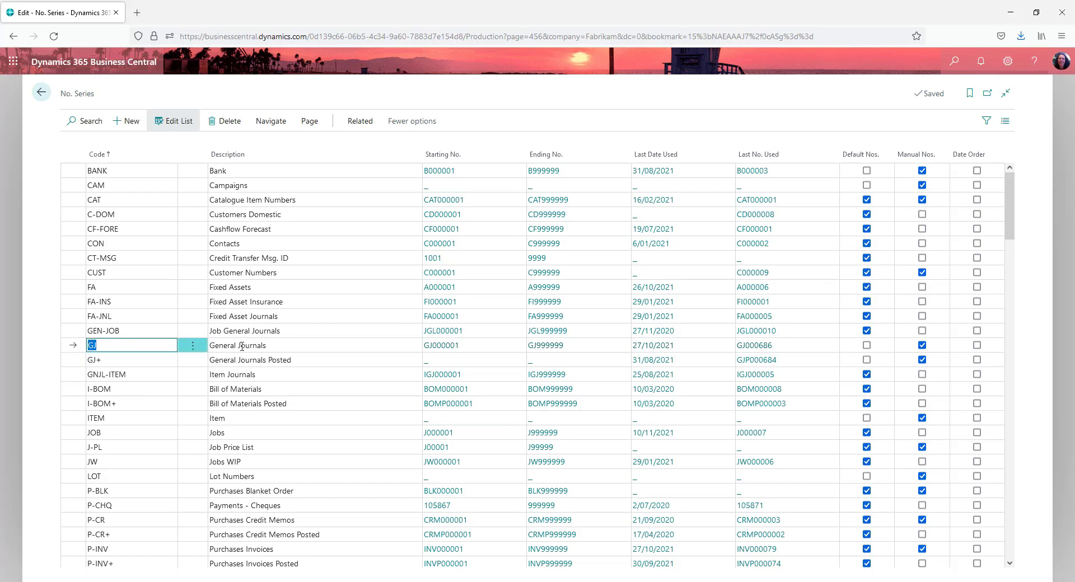
pyautogui.click(274, 344)
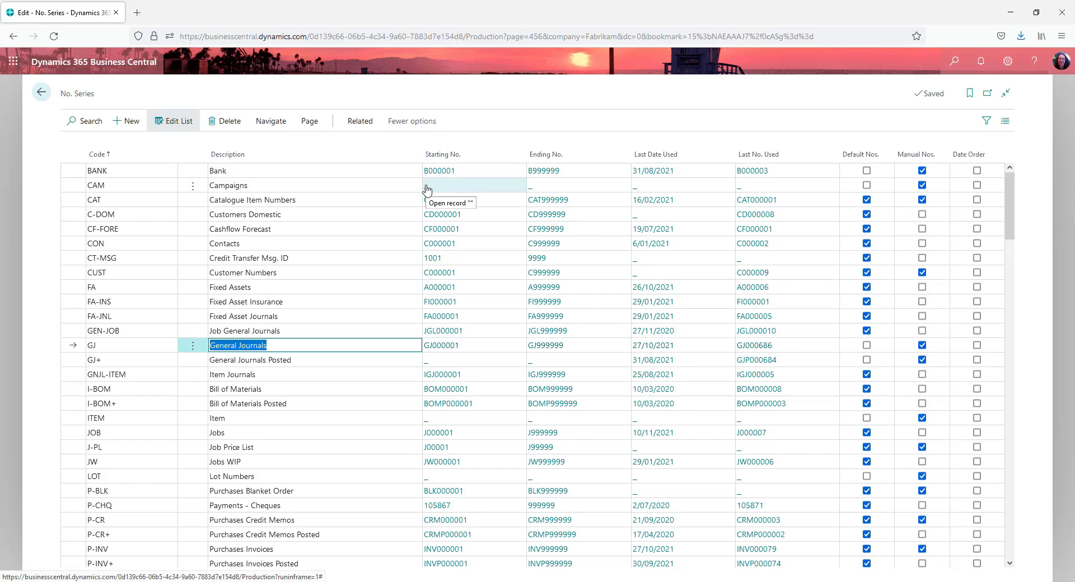
# - Review the number series lines of Campaigns and of General Journals, enlarging the General Journals lines window
pyautogui.click(428, 189)
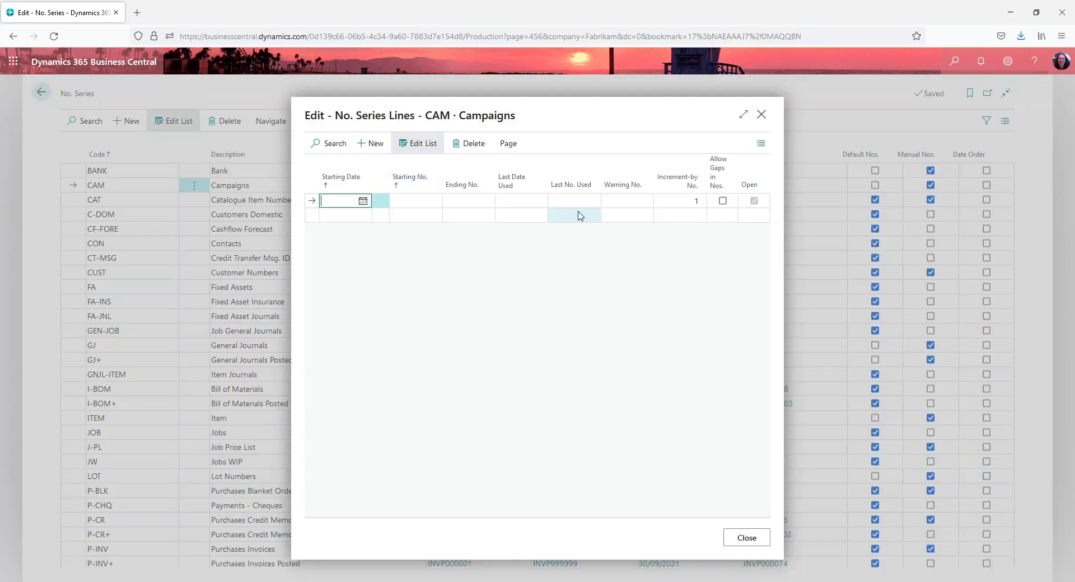
pyautogui.click(766, 117)
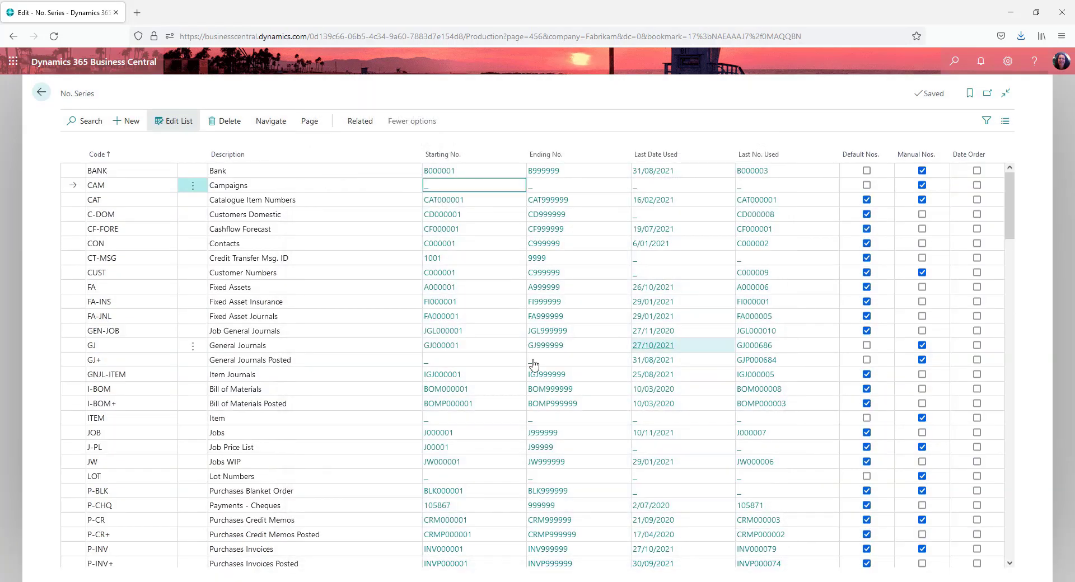
pyautogui.click(446, 348)
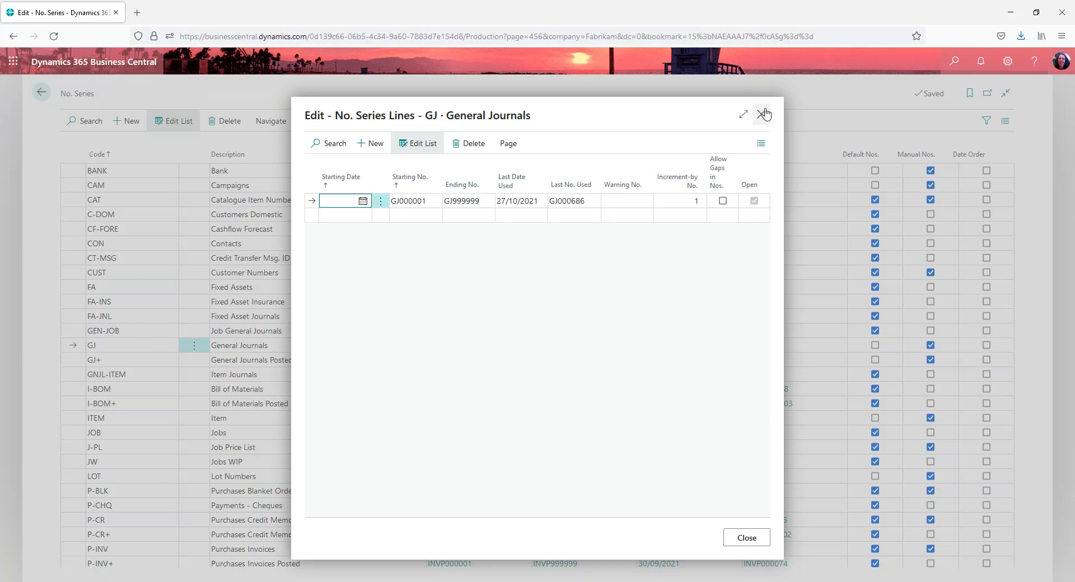
pyautogui.click(738, 117)
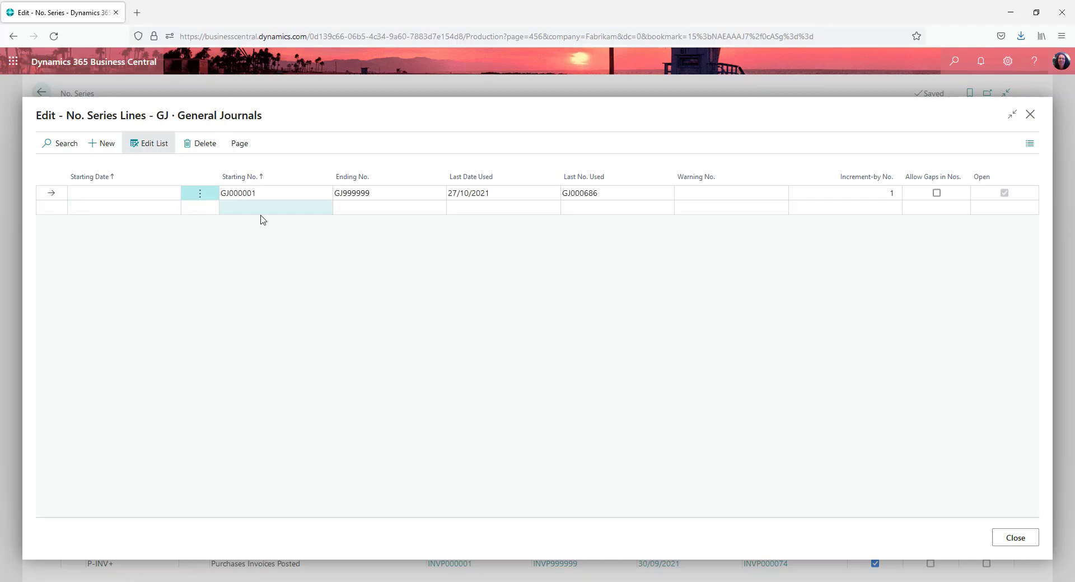
pyautogui.moveTo(229, 193); pyautogui.dragTo(213, 192)
pyautogui.doubleClick(213, 193)
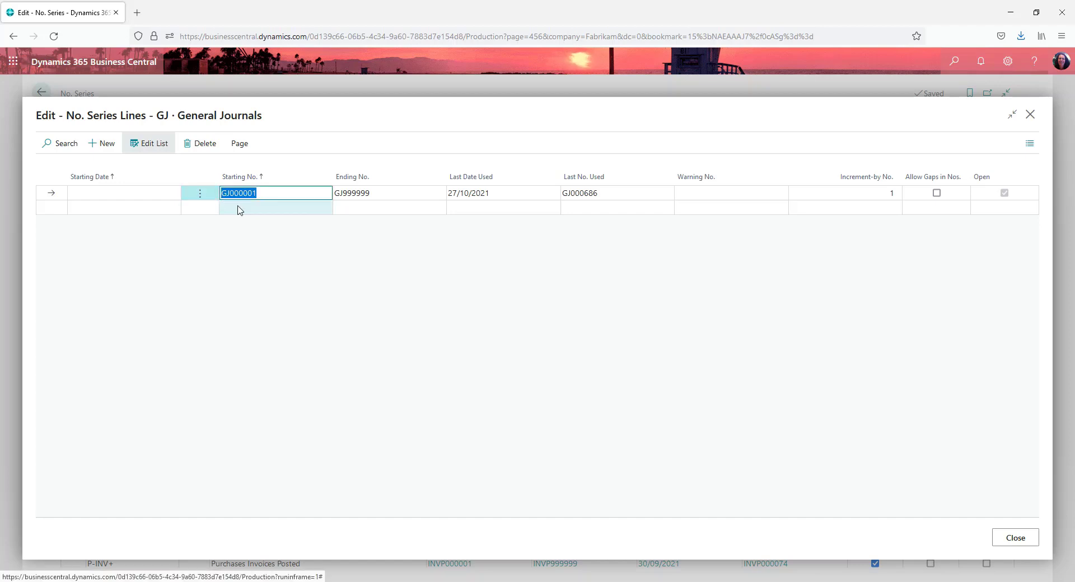
pyautogui.click(291, 193)
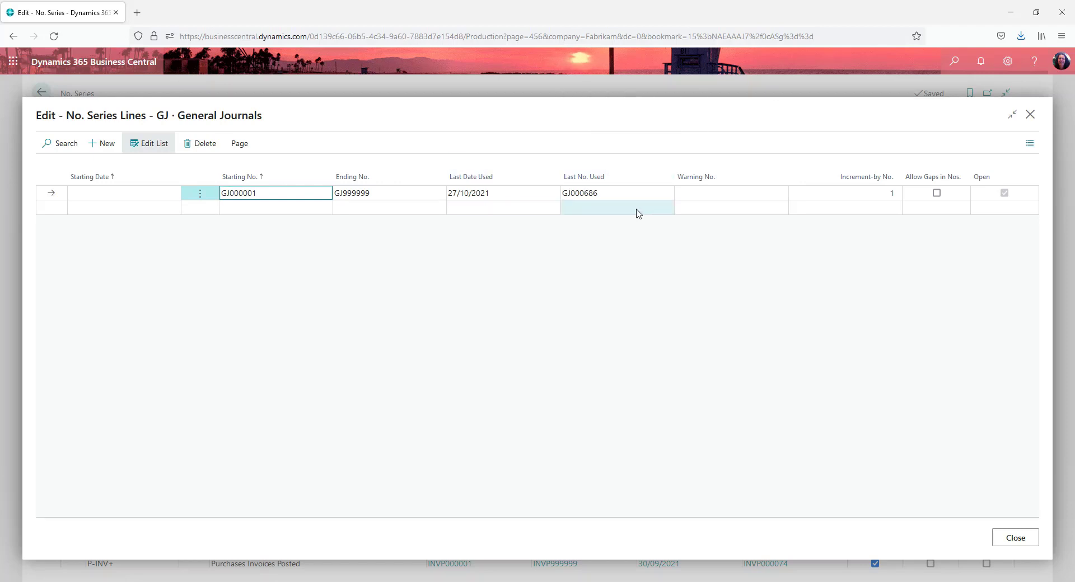
# - Set the warning number of the General Journals series line to GJ999800 and close the series lines
pyautogui.click(729, 190)
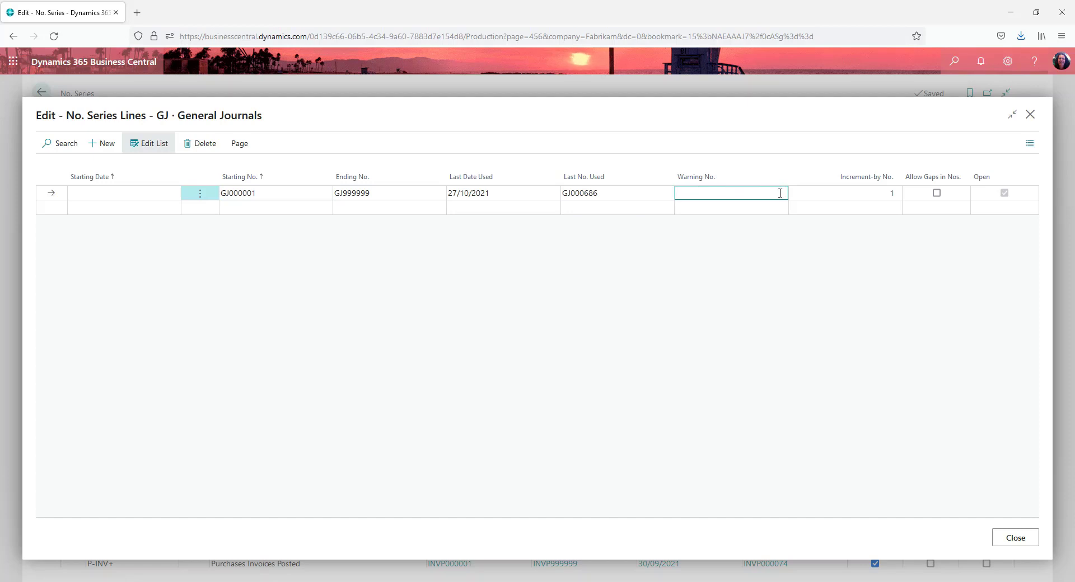
pyautogui.write('G')
pyautogui.write('J999')
pyautogui.write('9')
pyautogui.write('800')
pyautogui.press('Tab')
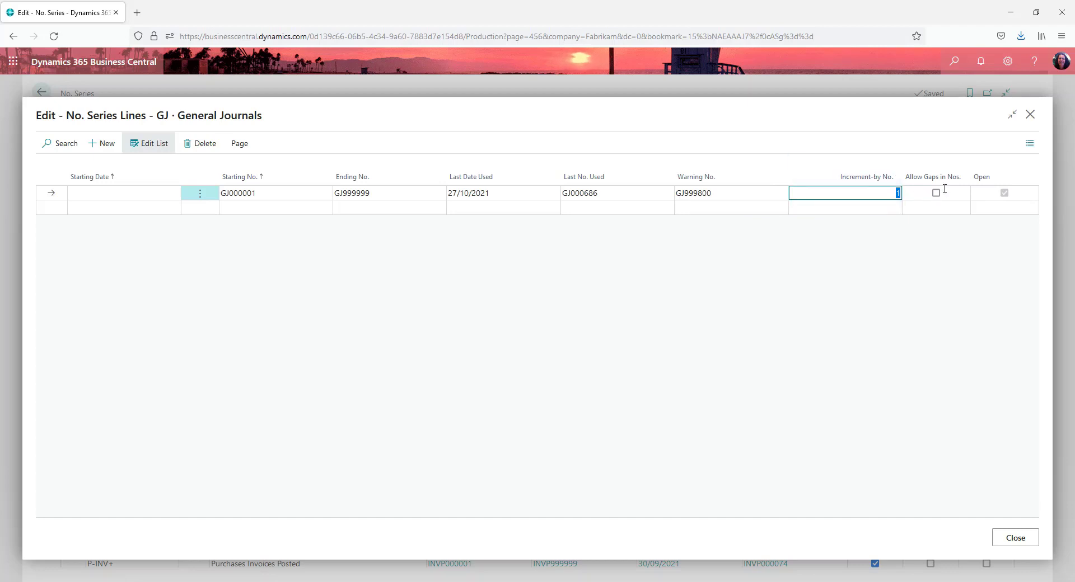
pyautogui.moveTo(945, 191)
pyautogui.click(1011, 540)
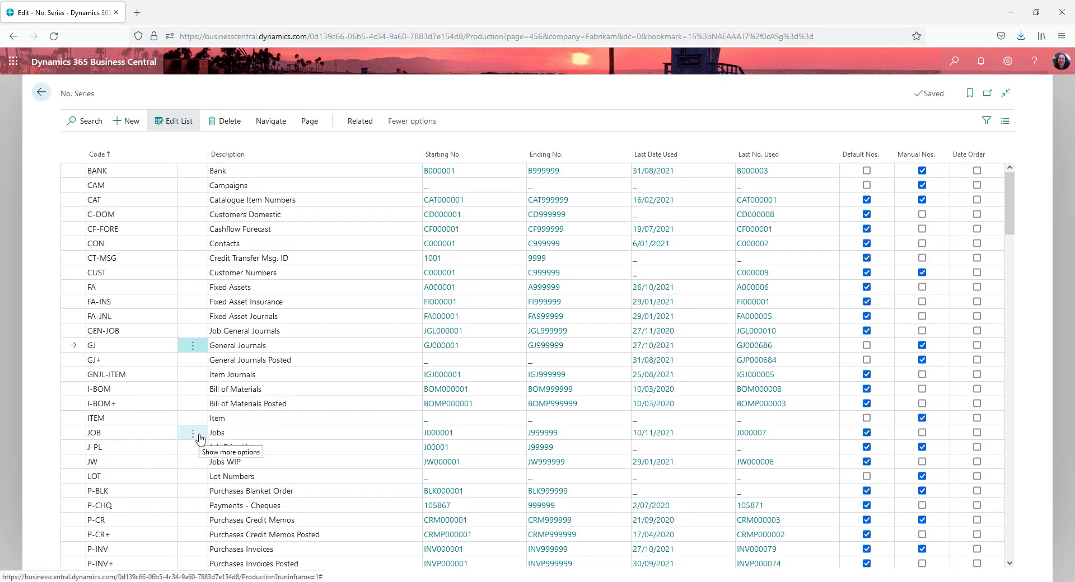
# - Add a new number series above Jobs with the code ITEM-RM and the description Raw Materials
pyautogui.click(200, 436)
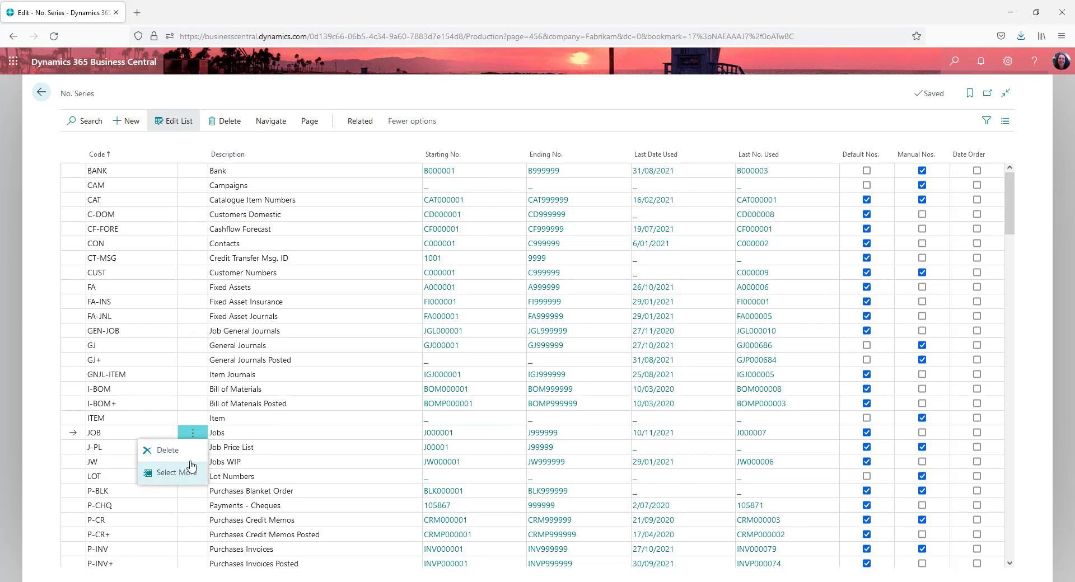
pyautogui.click(123, 135)
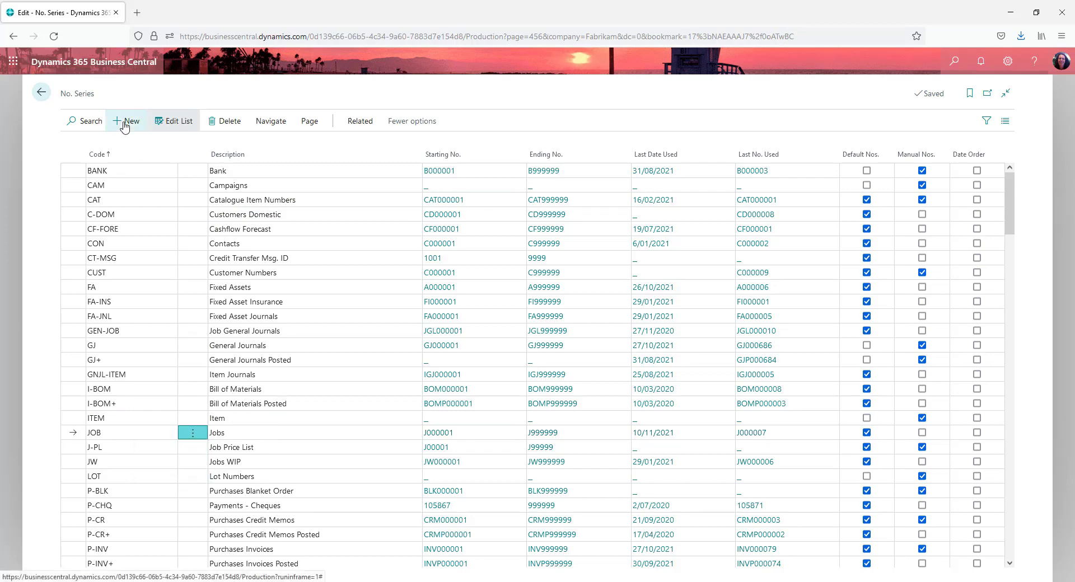
pyautogui.press('ctrl+Insert')
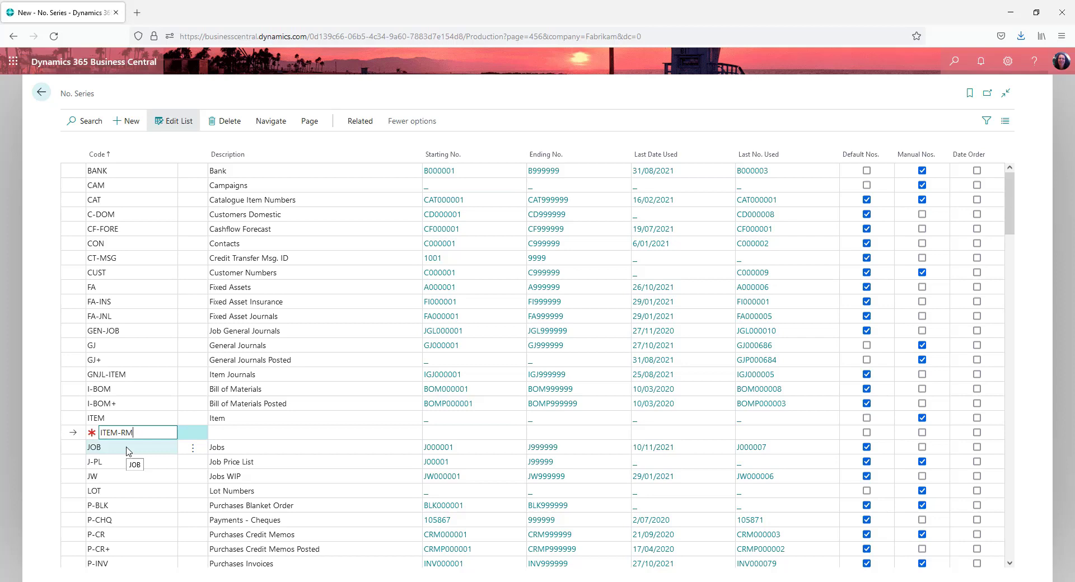
pyautogui.press('Up')
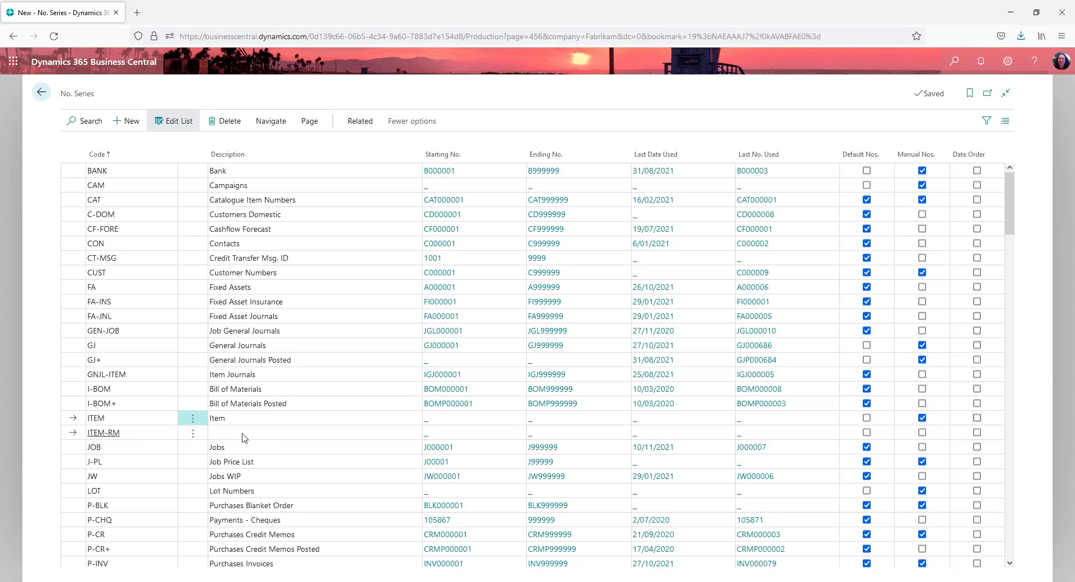
pyautogui.click(242, 434)
pyautogui.write('Raw')
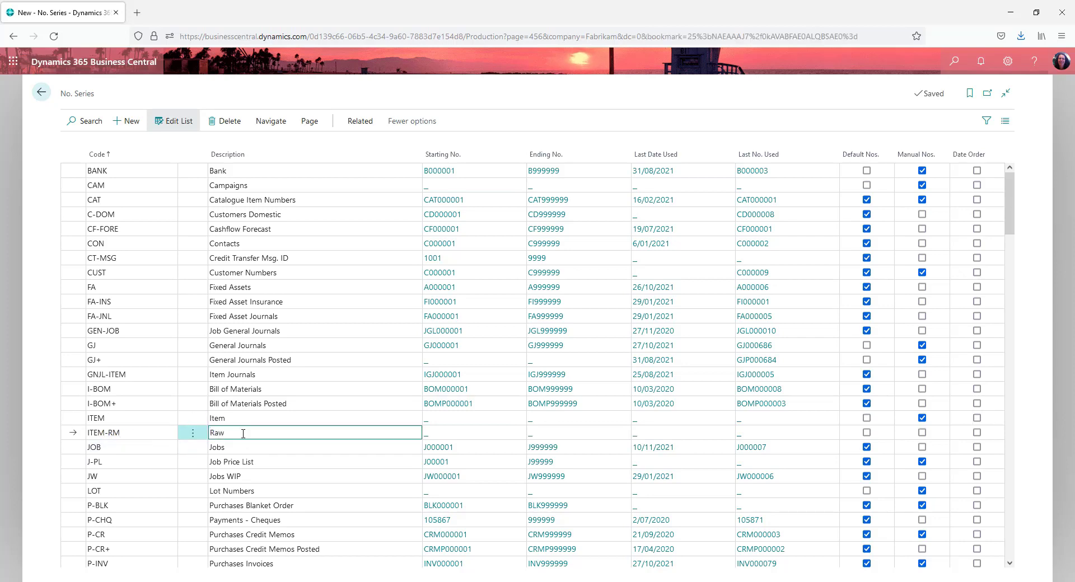
pyautogui.write(' Materials')
pyautogui.press('Tab')
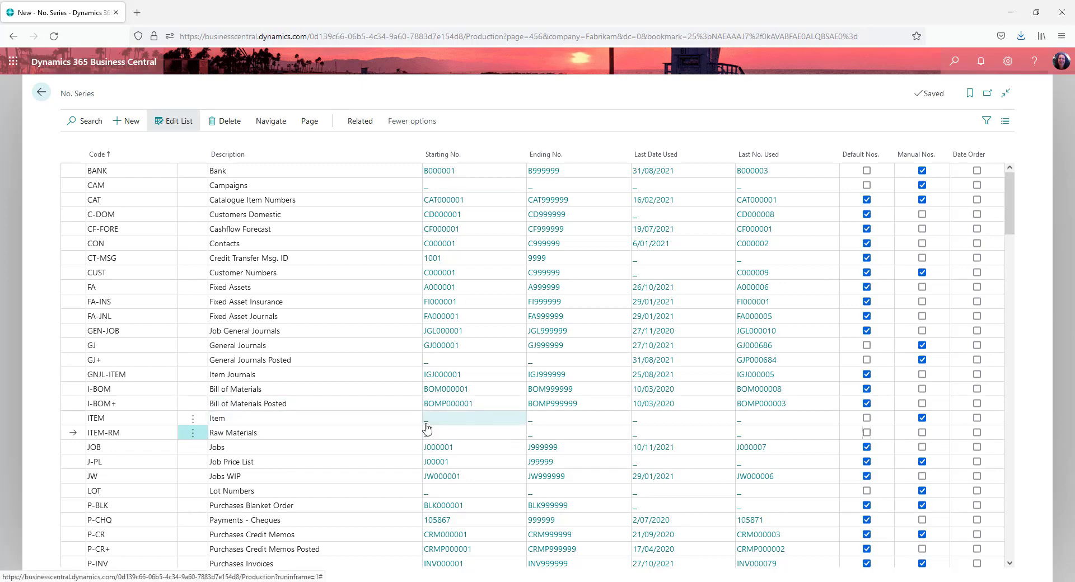
# - Define the Item series range as ITEM000001 to ITEM999999 and enable default numbers for that series
pyautogui.click(426, 424)
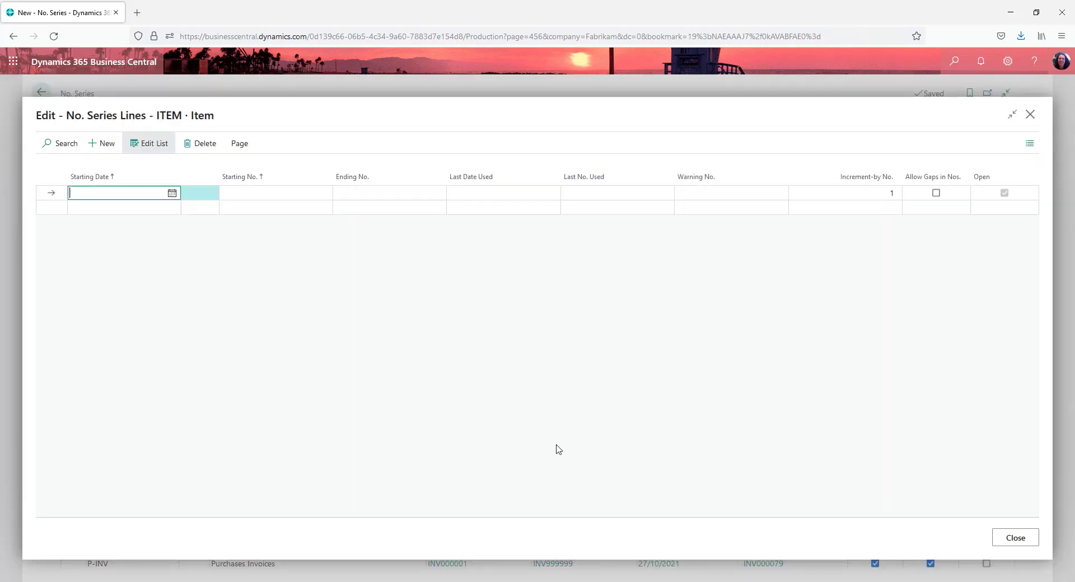
pyautogui.click(267, 191)
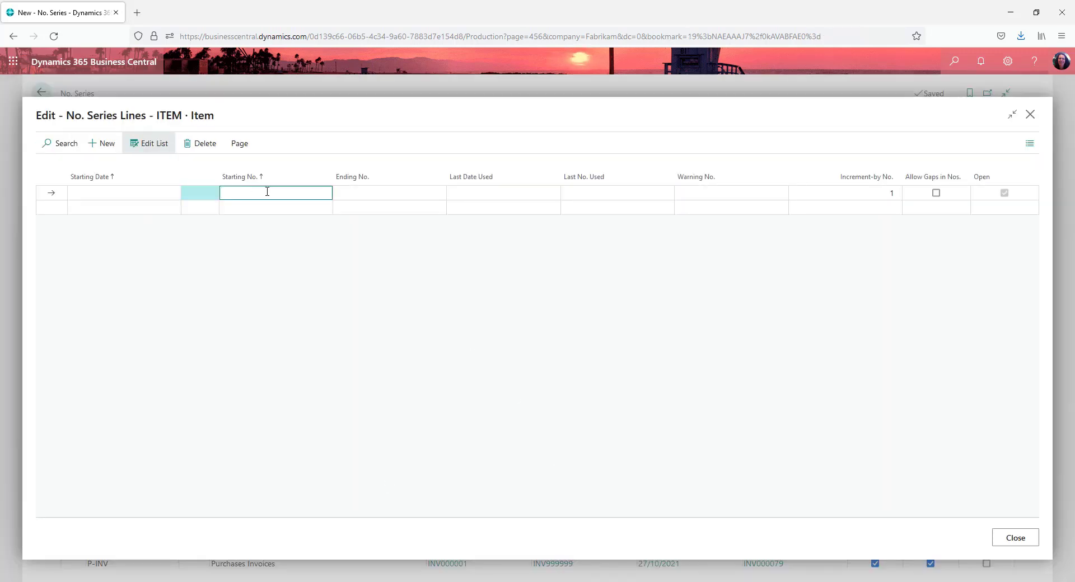
pyautogui.write('ITEM000001')
pyautogui.press('Tab')
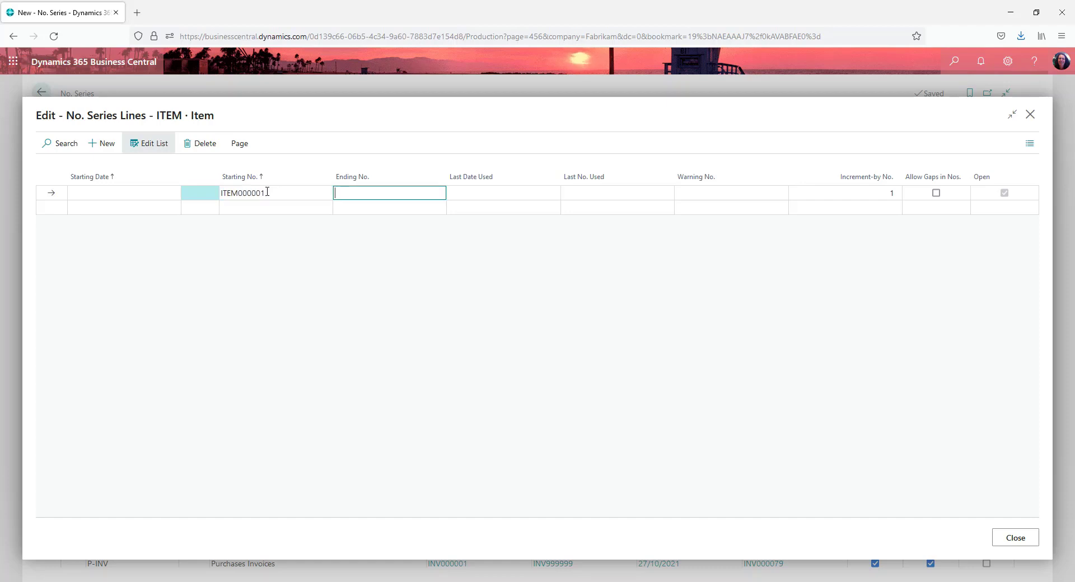
pyautogui.write('ITEM999999')
pyautogui.press('Tab')
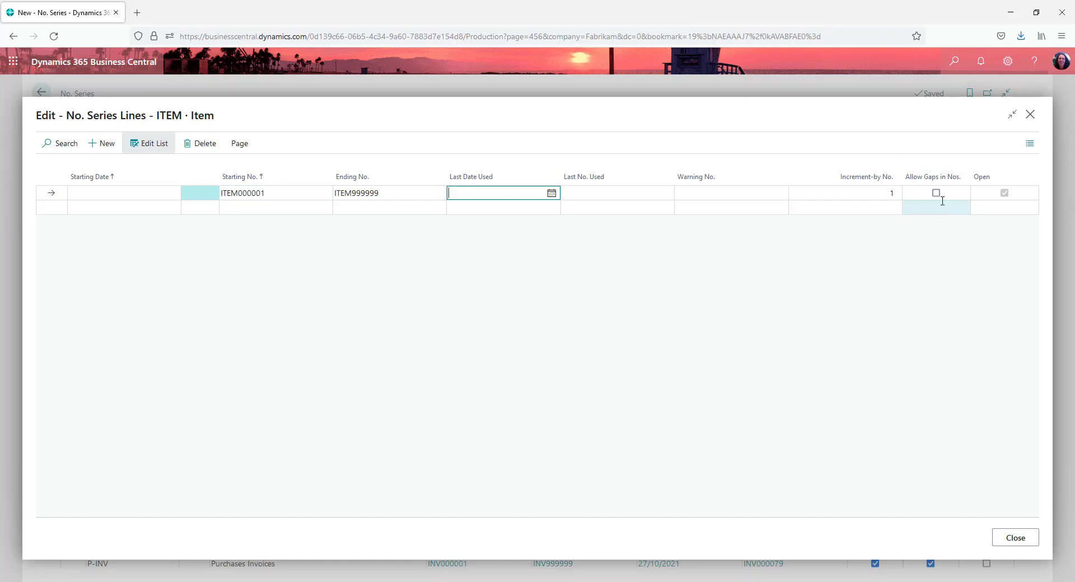
pyautogui.press('Tab')
pyautogui.click(1014, 537)
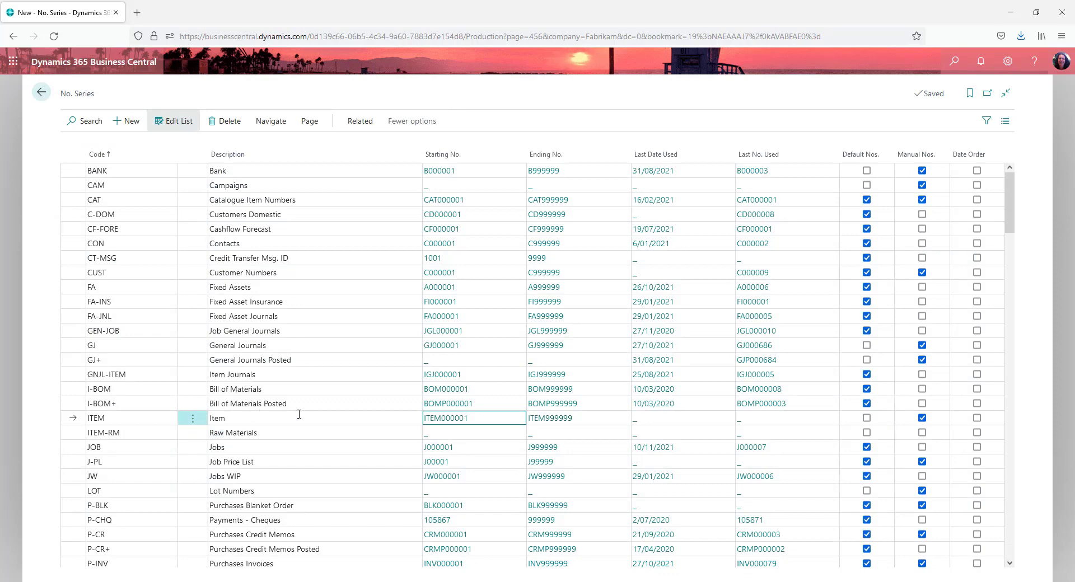
pyautogui.click(867, 419)
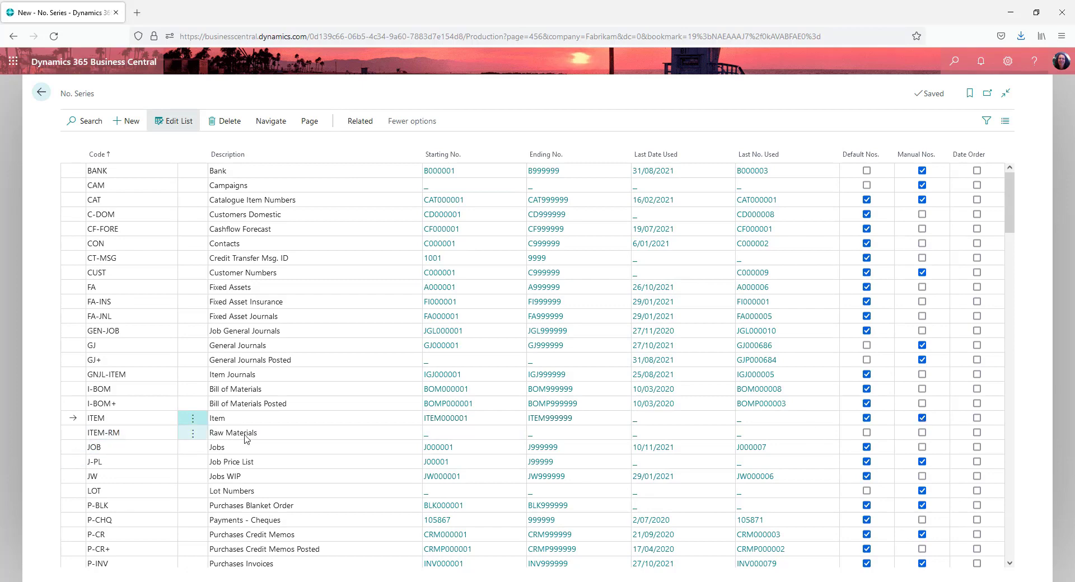
# - Define the Raw Materials series range with starting number RM000001 and ending number RM999999
pyautogui.click(429, 439)
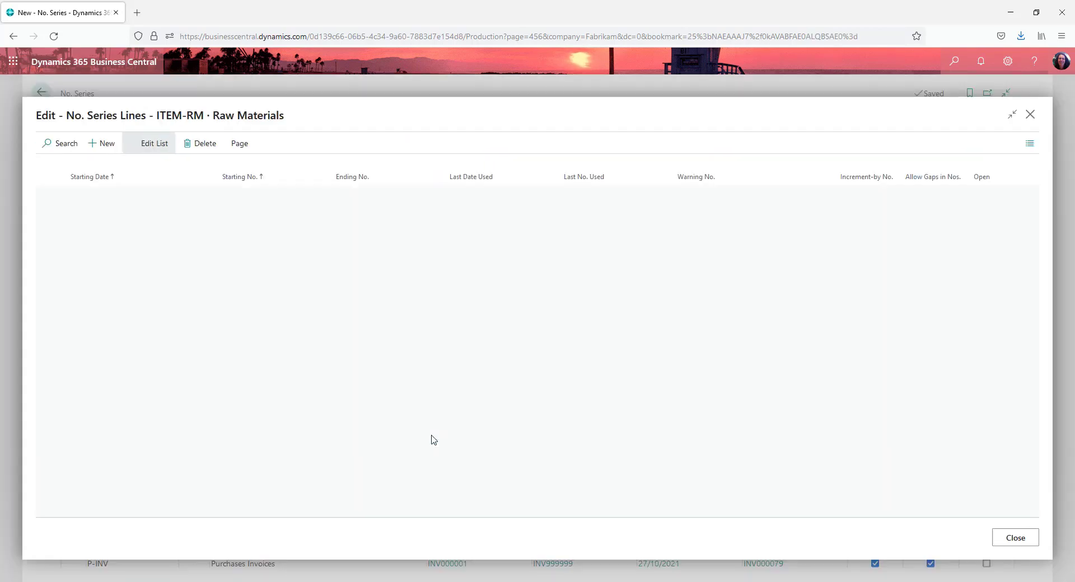
pyautogui.press('Tab')
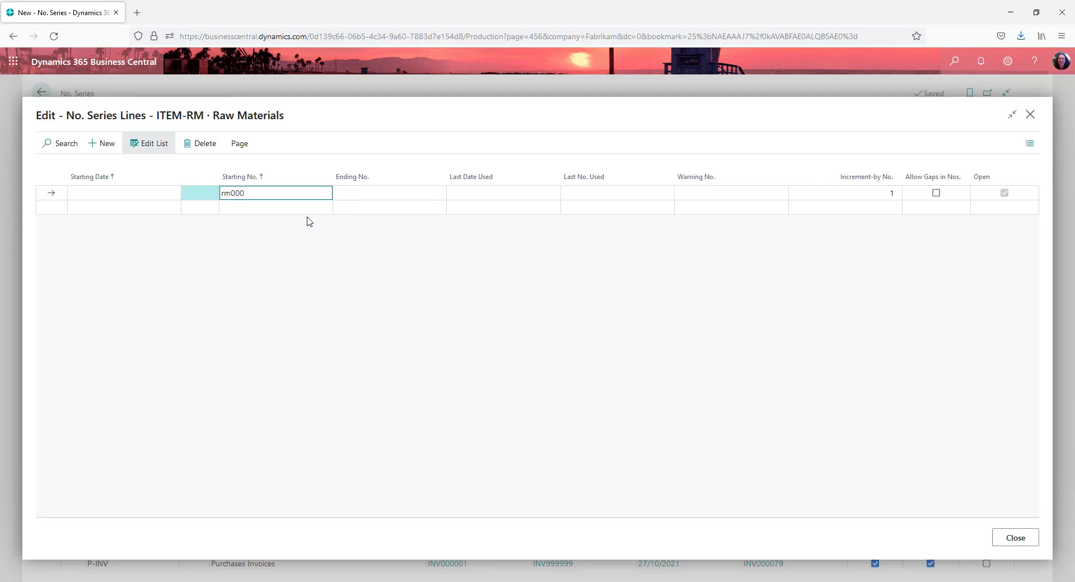
pyautogui.press('Tab')
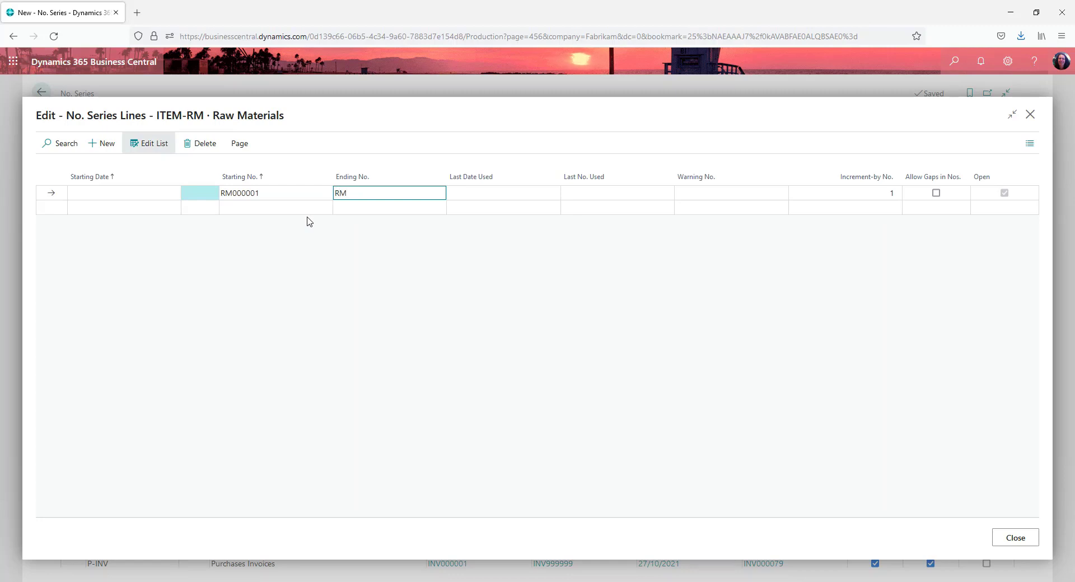
pyautogui.write('RM999999')
pyautogui.press('Tab')
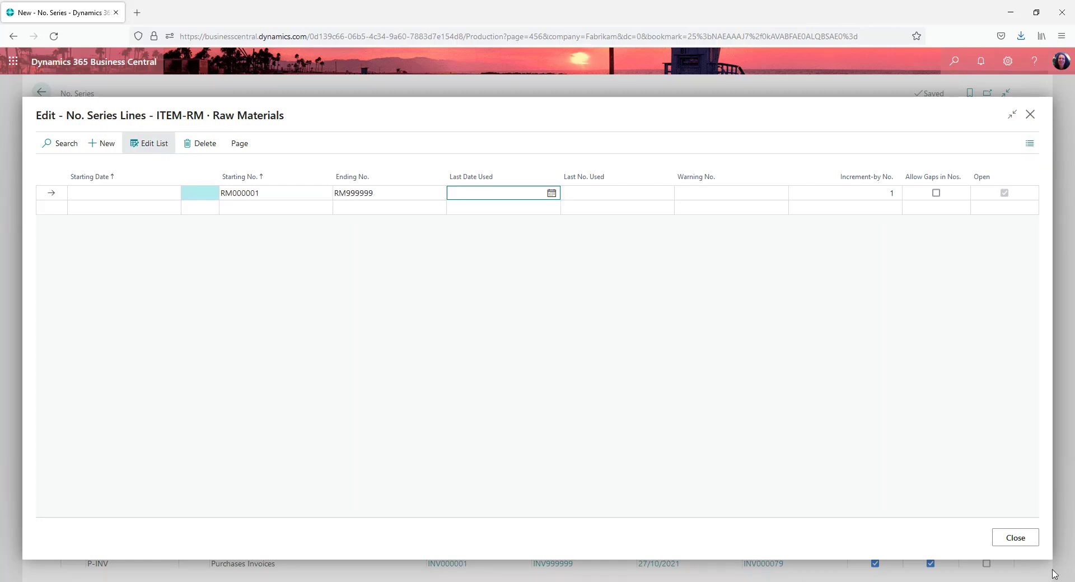
pyautogui.click(1032, 539)
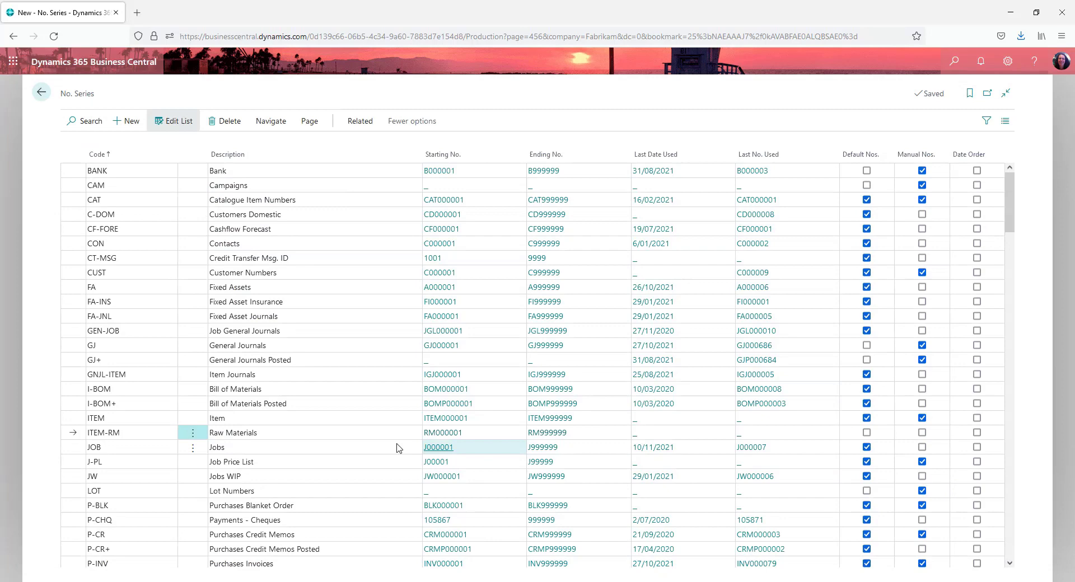
# - Open the number series relationships of the ITEM series
pyautogui.click(344, 419)
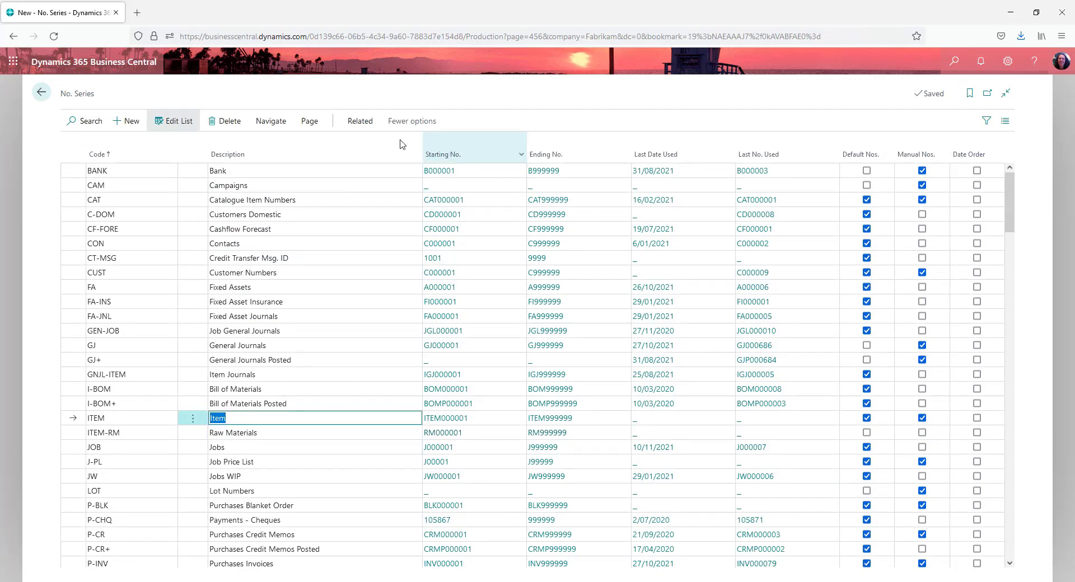
pyautogui.click(359, 121)
pyautogui.click(90, 145)
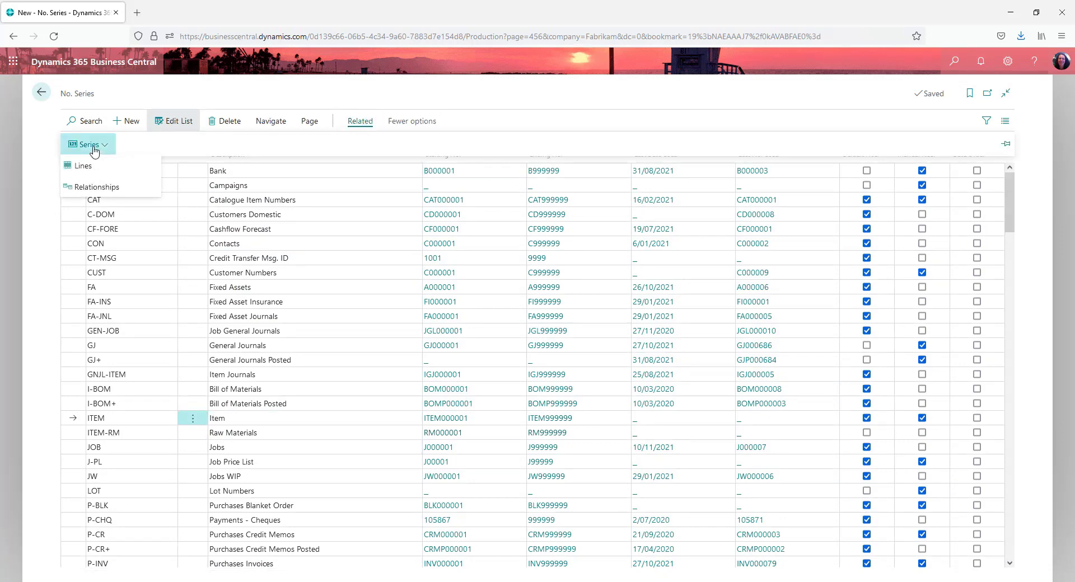
pyautogui.click(120, 230)
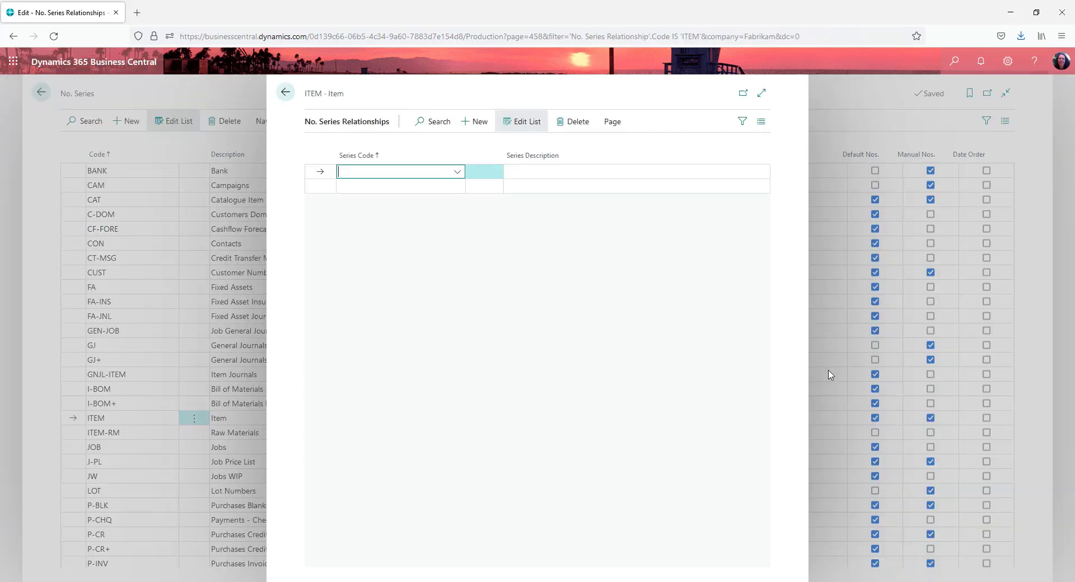
# - Add ITEM-RM (Raw Materials) as a related series of the ITEM number series and close the relationships
pyautogui.click(457, 172)
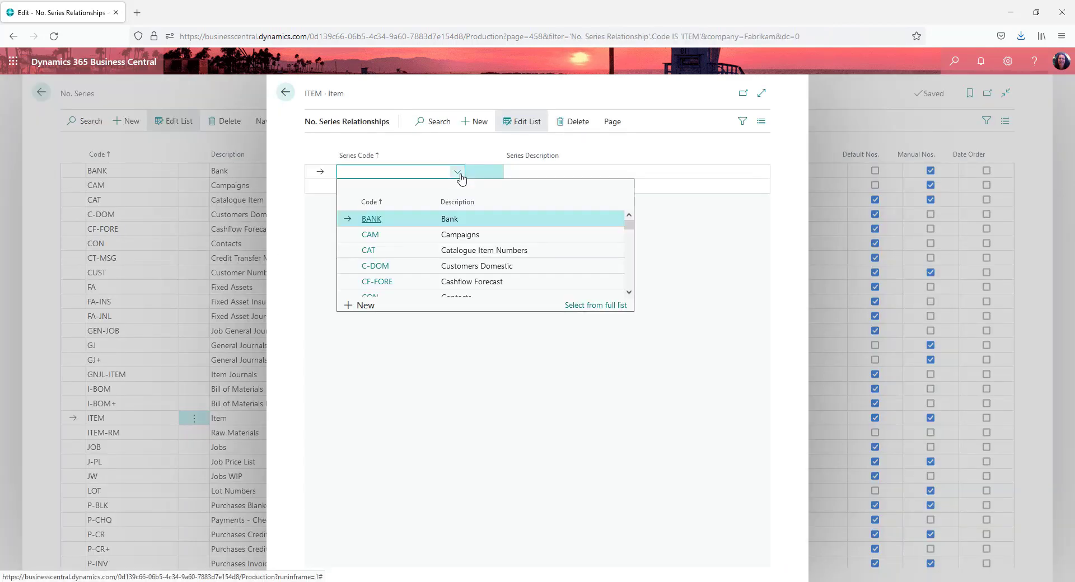
pyautogui.scroll(-3, 462, 254)
pyautogui.scroll(-4, 463, 255)
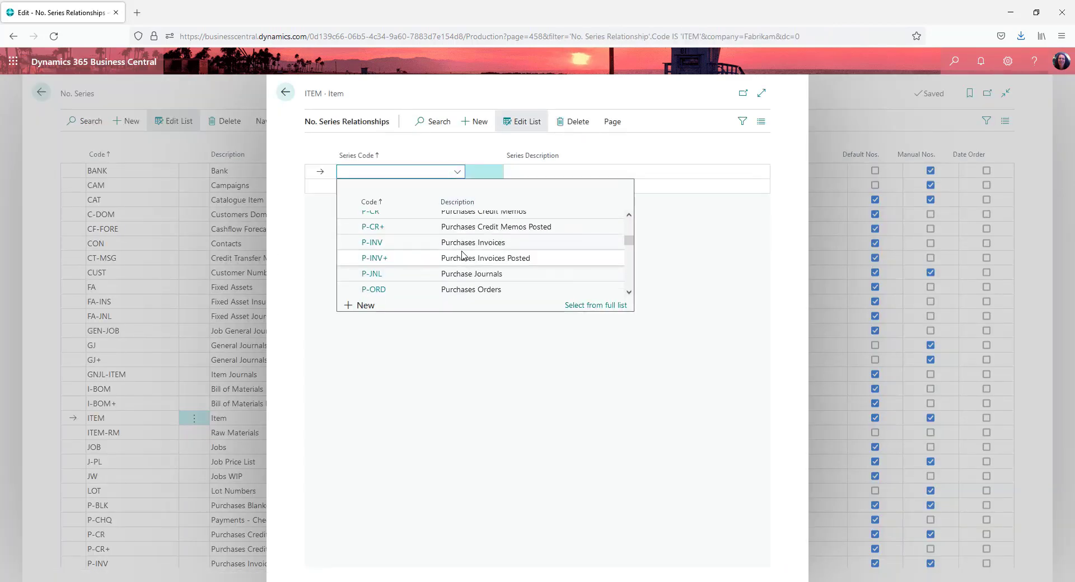
pyautogui.scroll(2, 462, 255)
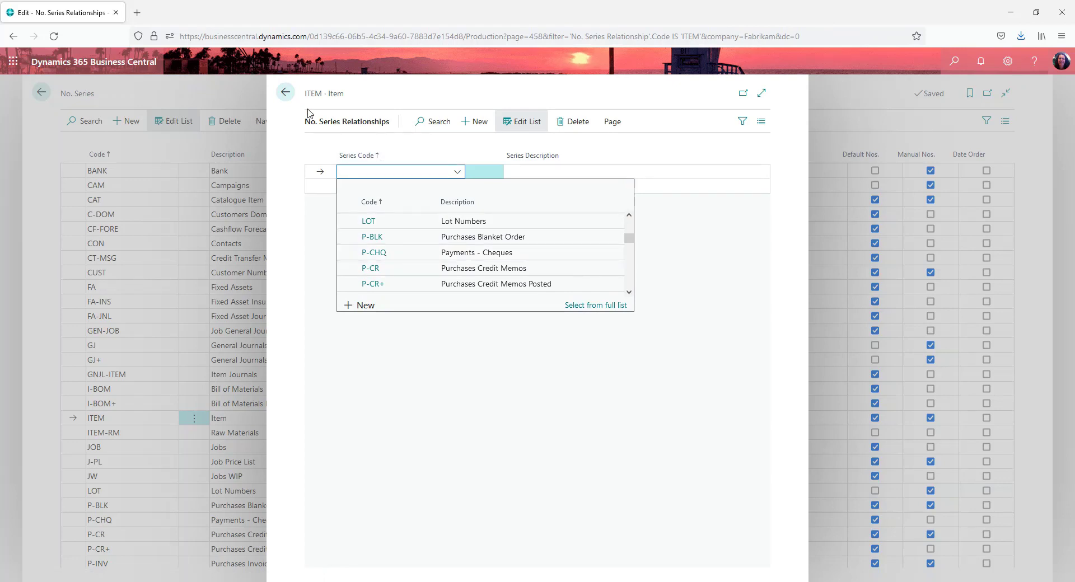
pyautogui.scroll(-1, 437, 245)
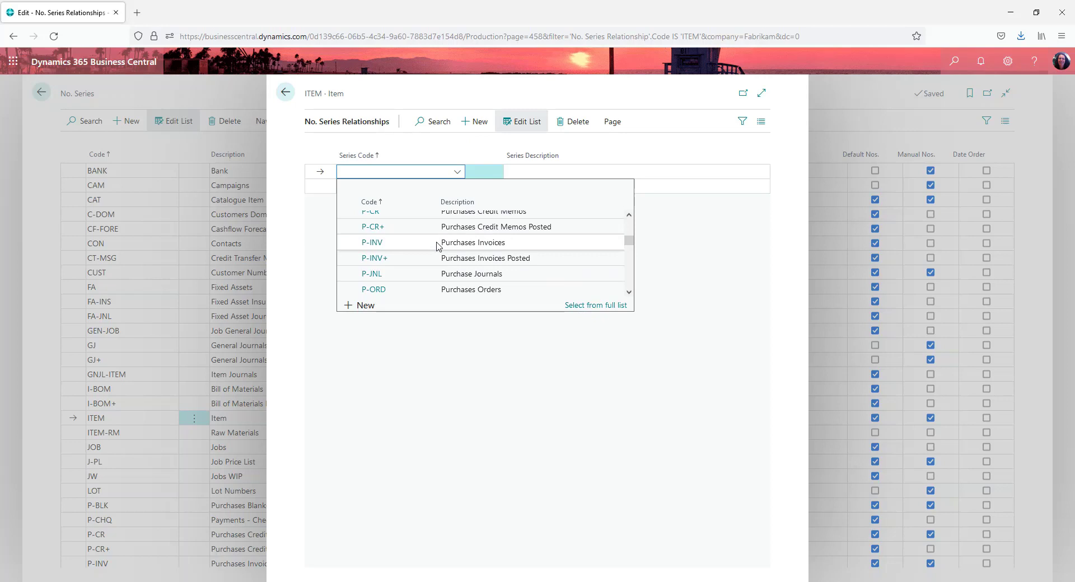
pyautogui.scroll(3, 437, 246)
pyautogui.scroll(2, 438, 245)
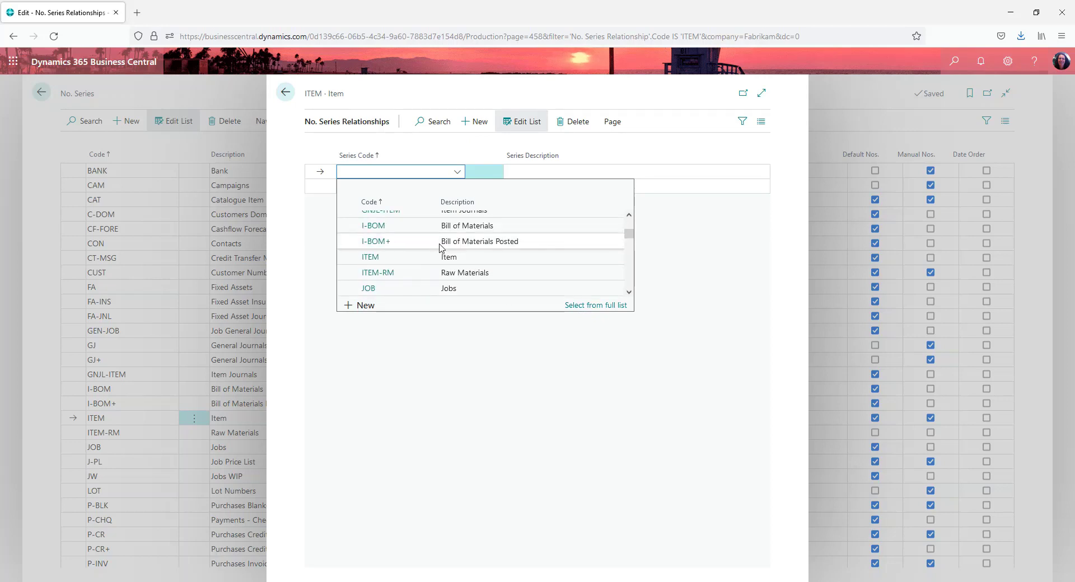
pyautogui.click(383, 277)
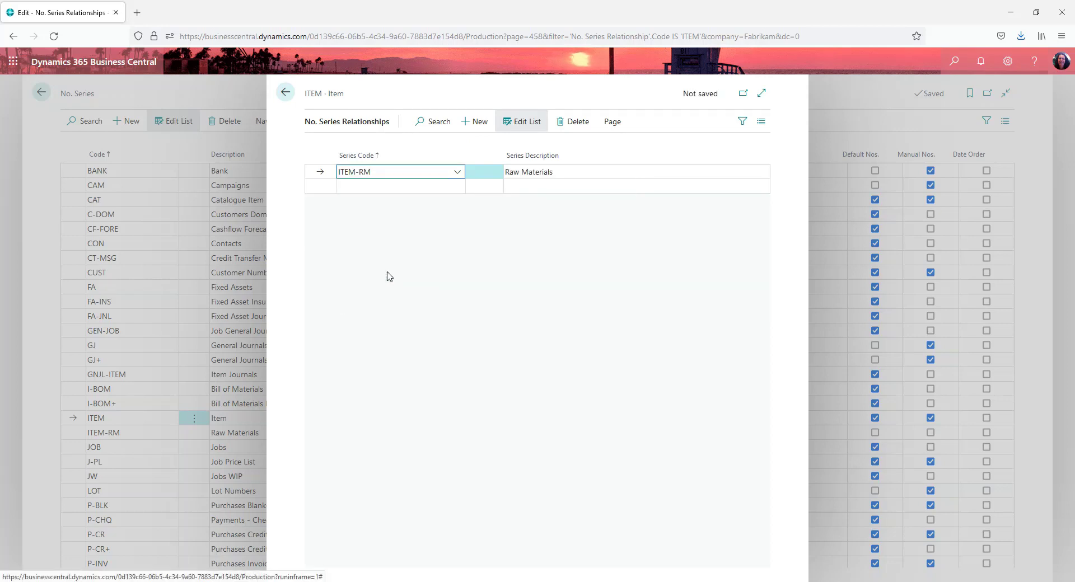
pyautogui.press('Return')
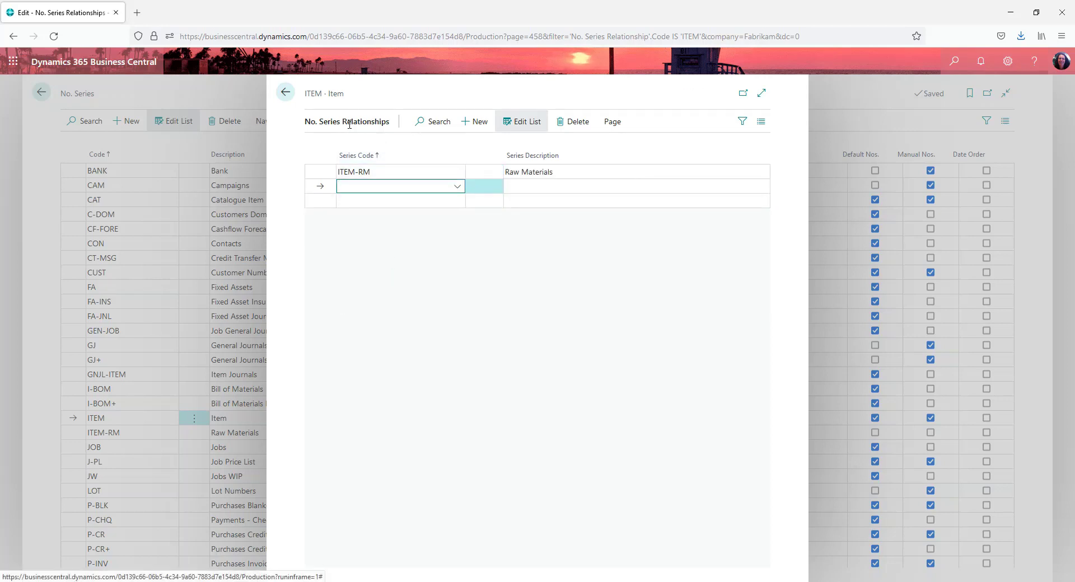
pyautogui.click(285, 92)
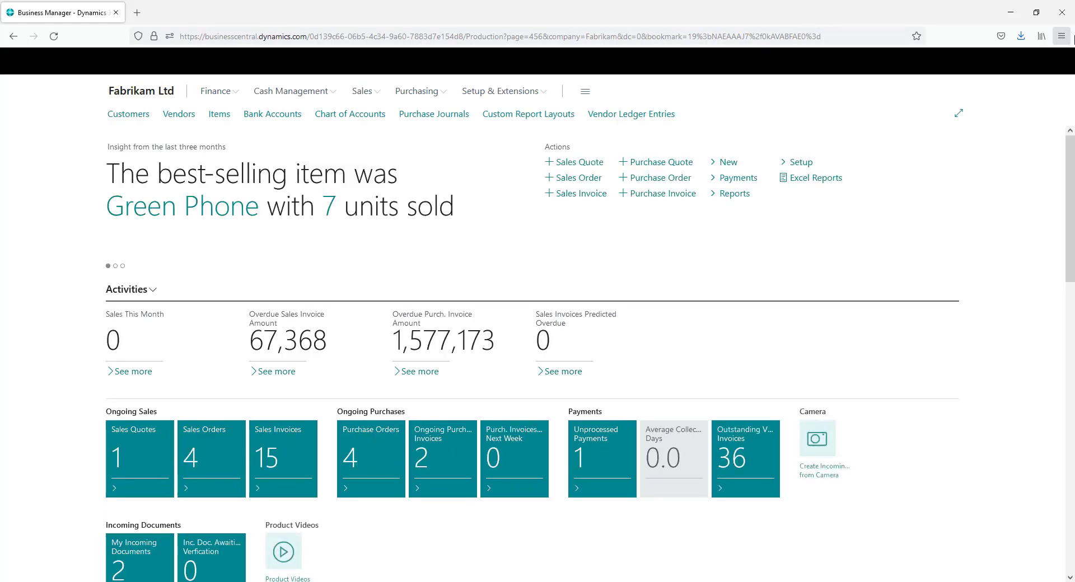
# - Create a new item from the items list using the Items template
pyautogui.click(219, 116)
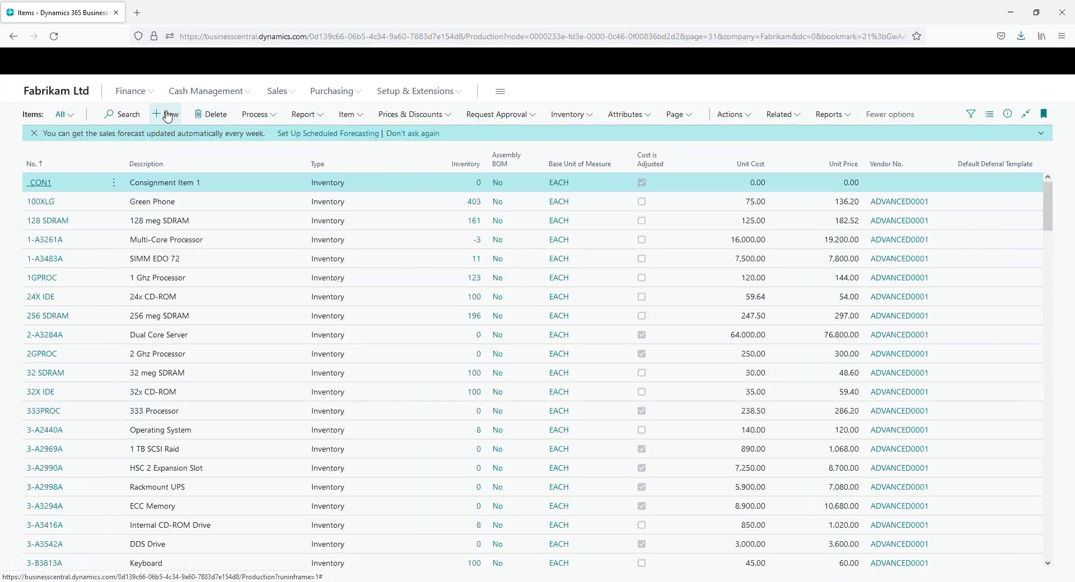
pyautogui.click(167, 116)
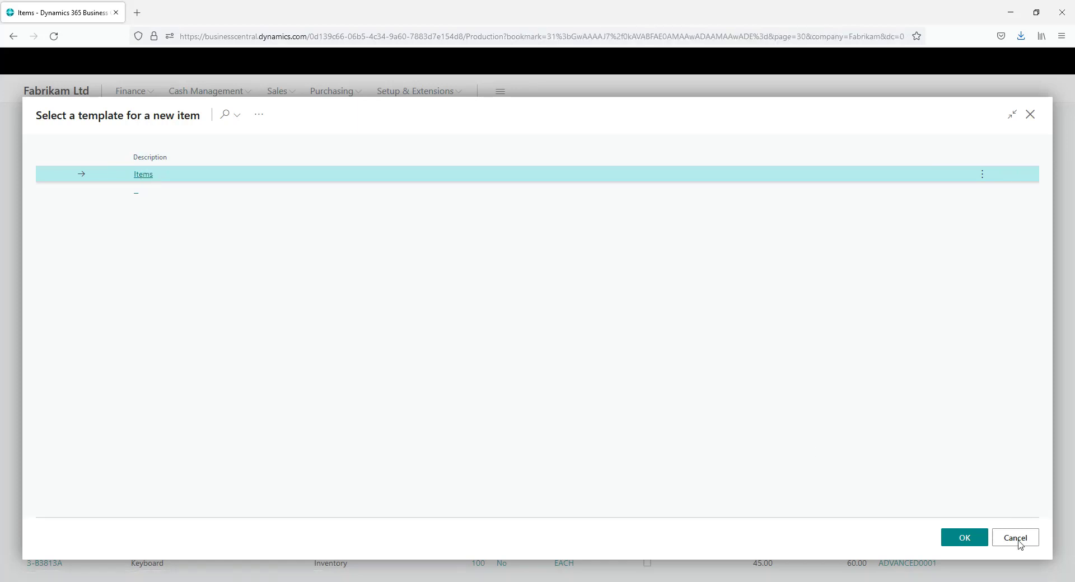
pyautogui.click(977, 538)
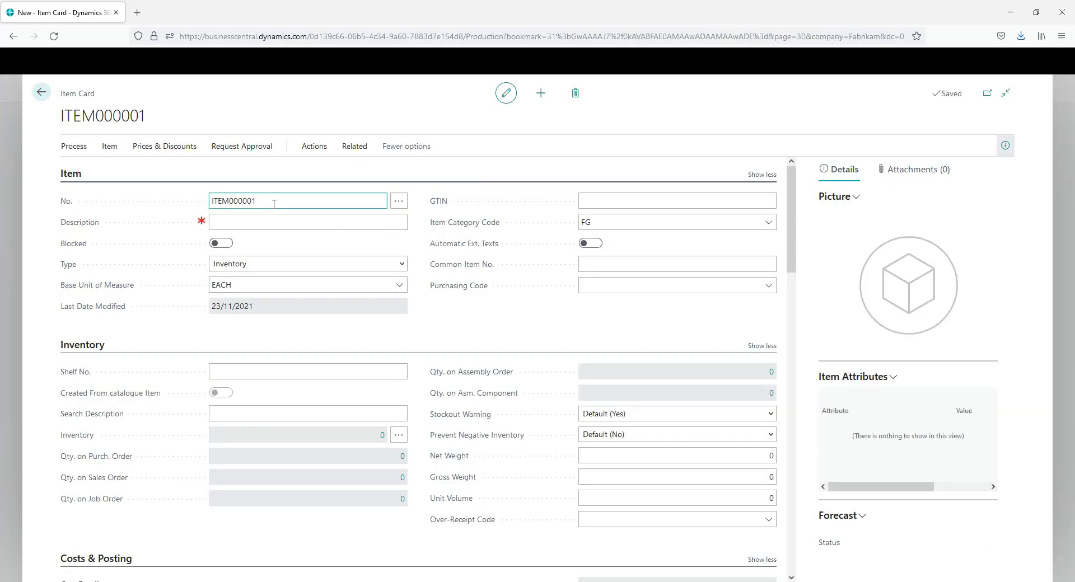
# - Renumber the new item from the related ITEM-RM (Raw Materials) series, accepting the renaming of the record
pyautogui.click(250, 197)
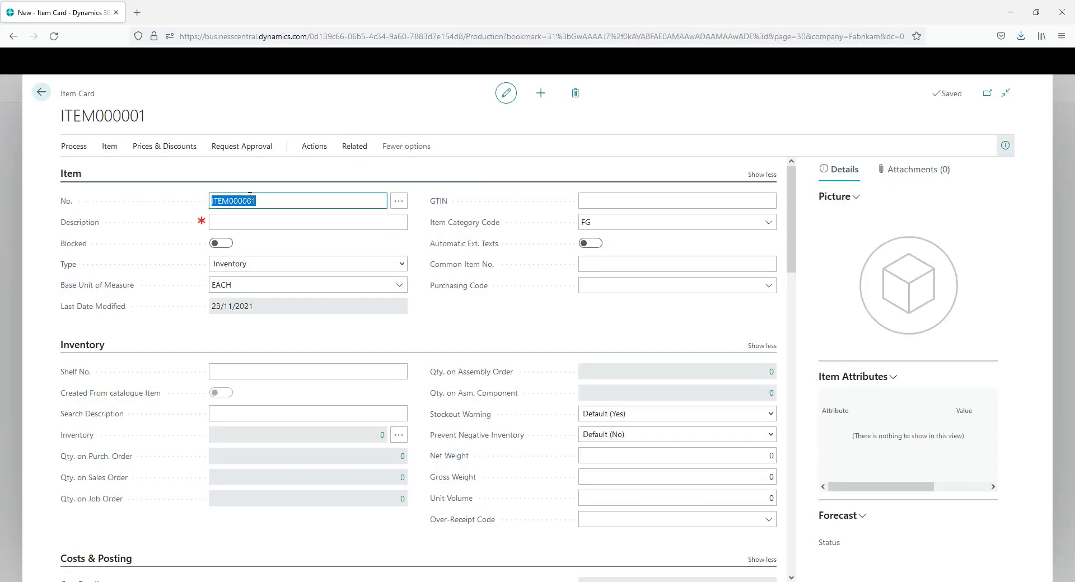
pyautogui.click(398, 202)
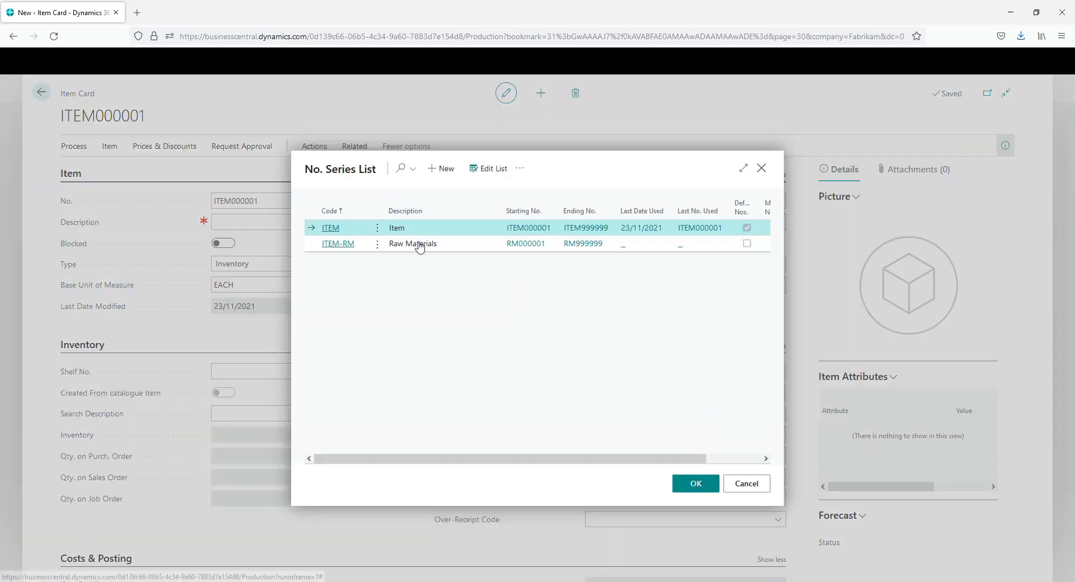
pyautogui.click(346, 244)
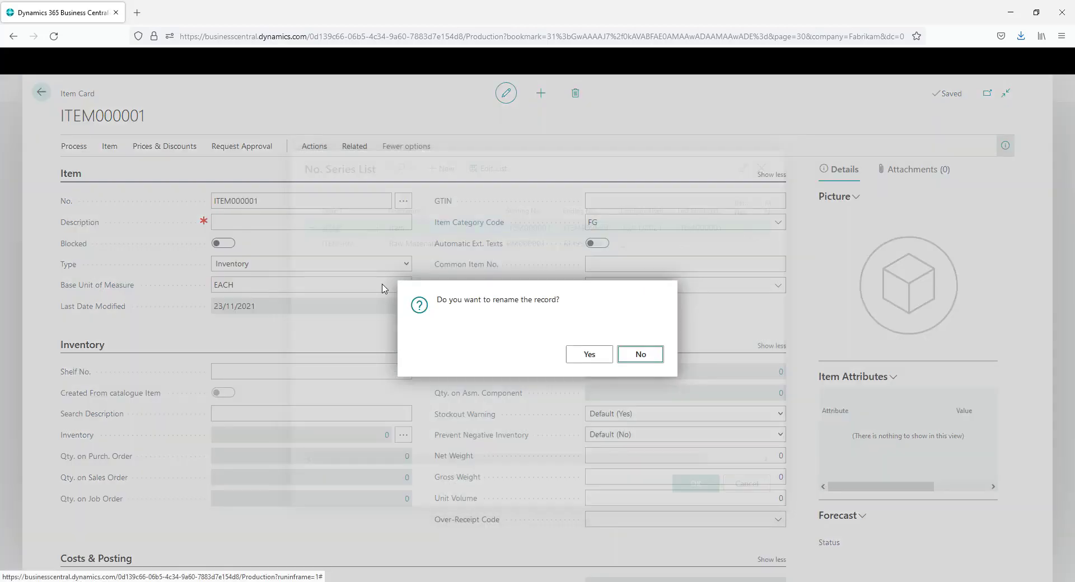
pyautogui.click(578, 363)
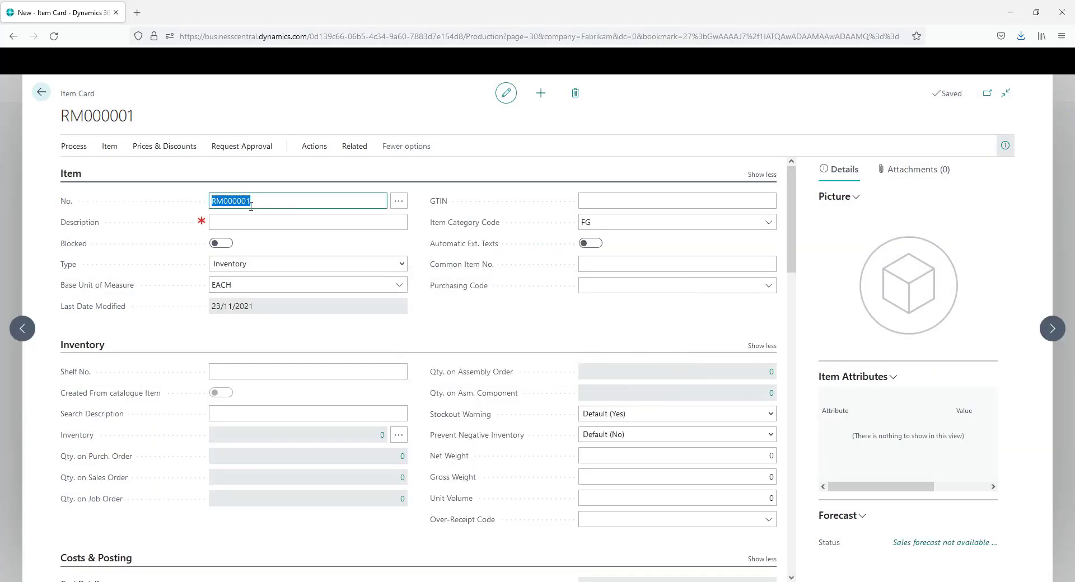
pyautogui.click(264, 226)
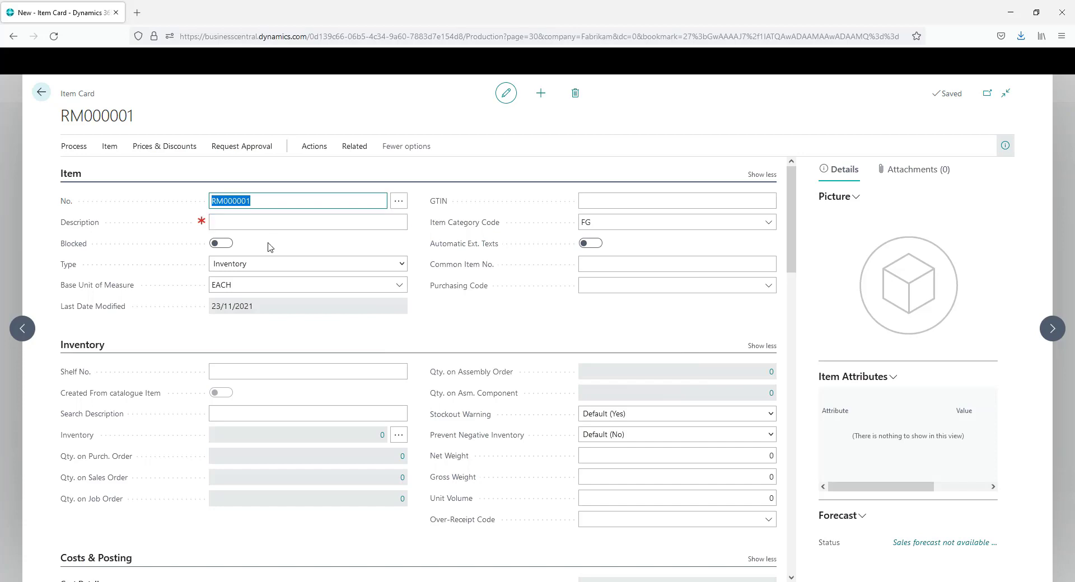